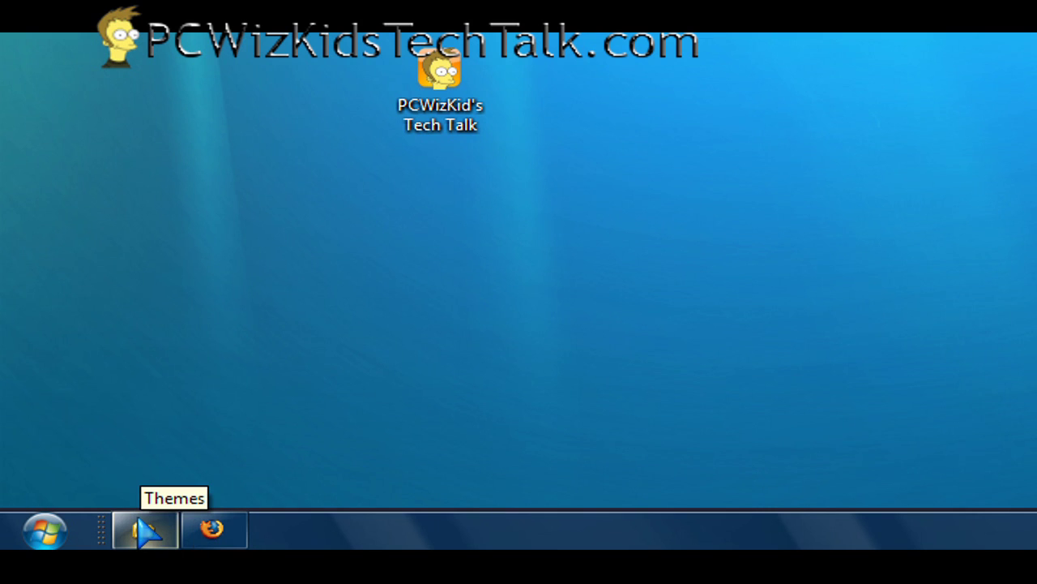
# Read the AskVG SevenVG install steps, highlighting the 'For XP SP2 Users' line, then return to Explorer
pyautogui.click(215, 531)
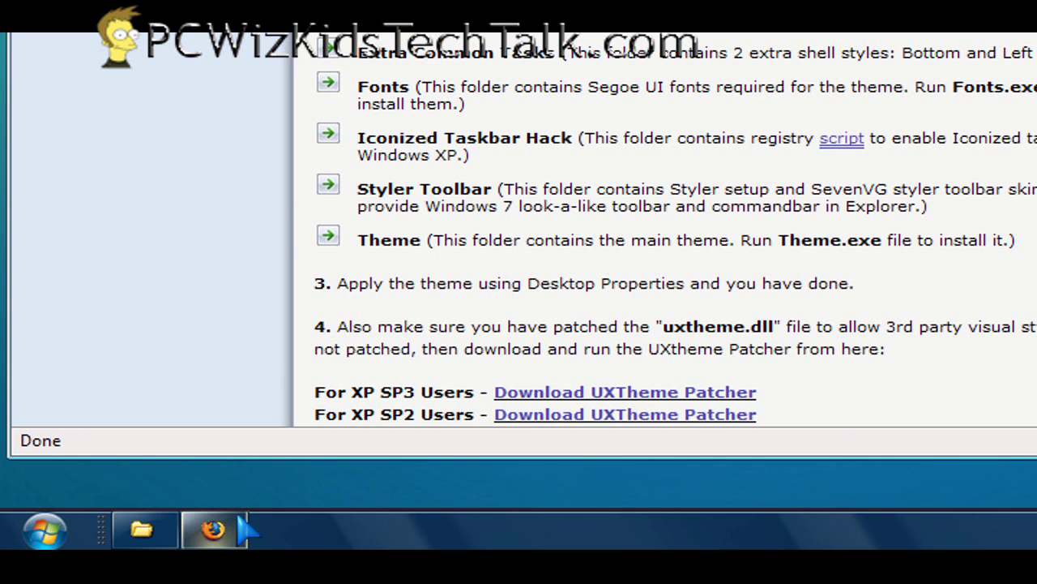
pyautogui.scroll(6, 324, 243)
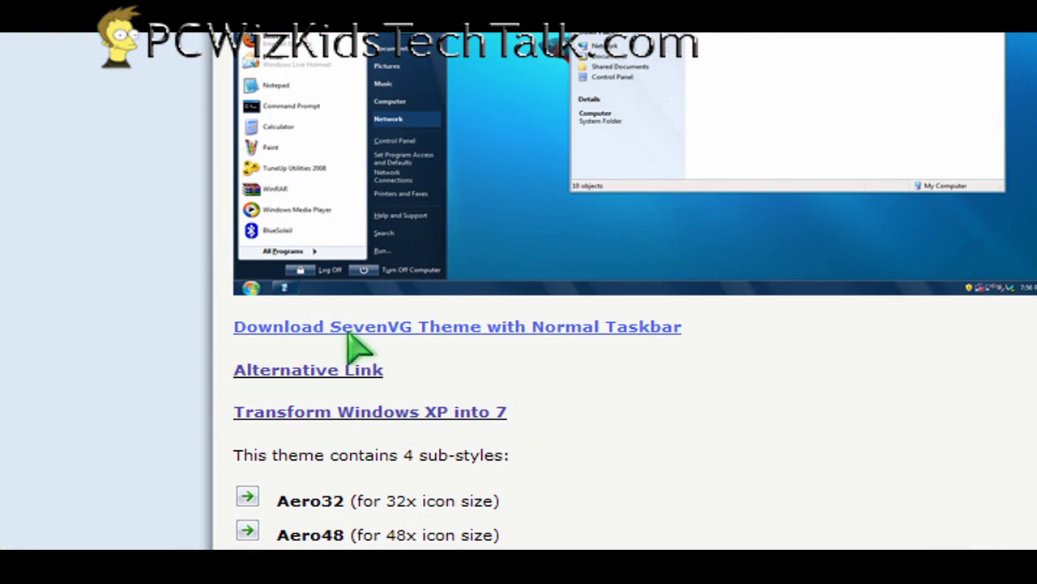
pyautogui.scroll(-5, 365, 340)
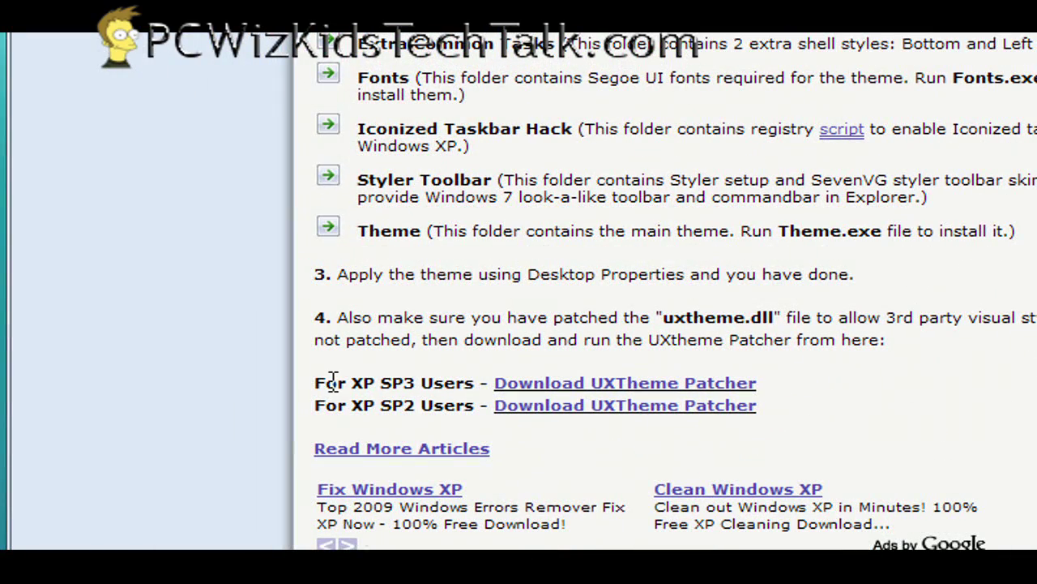
pyautogui.scroll(-1, 311, 391)
pyautogui.moveTo(313, 384); pyautogui.dragTo(483, 387)
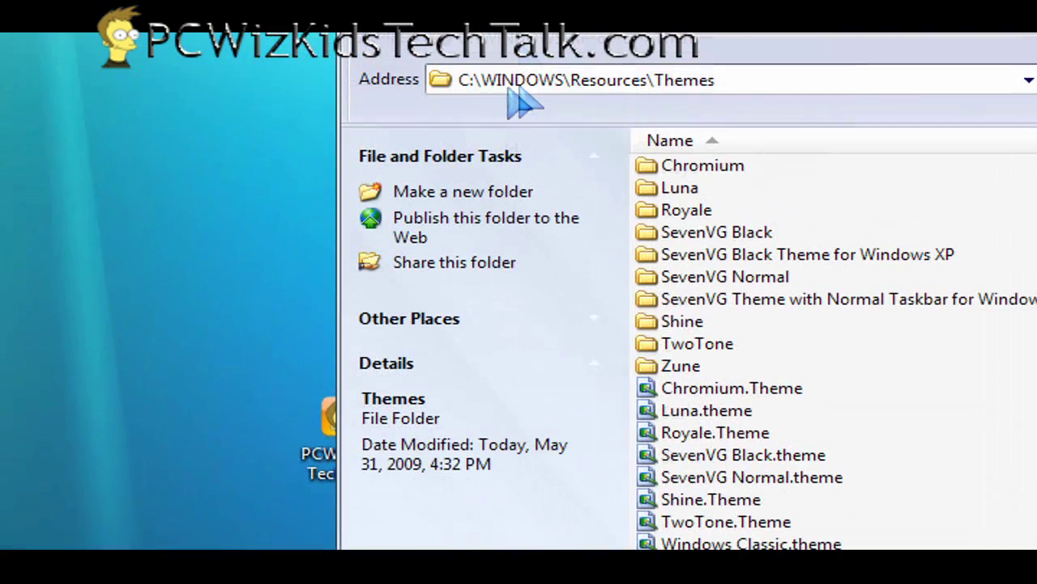
pyautogui.click(547, 80)
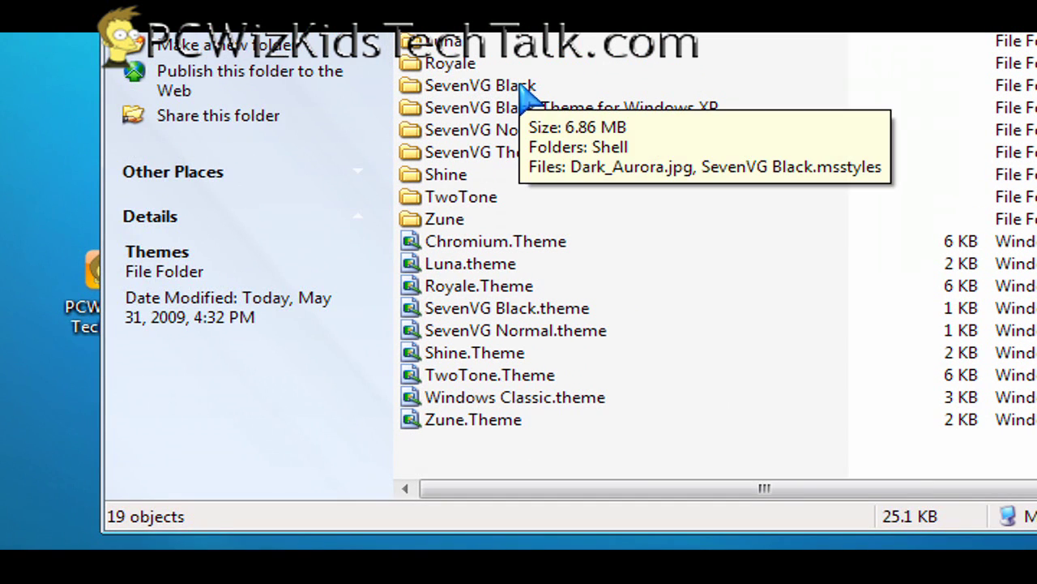
# Browse into SevenVG Theme with Normal Taskbar > Theme to locate the Theme.exe installer
pyautogui.click(523, 93)
pyautogui.click(540, 132)
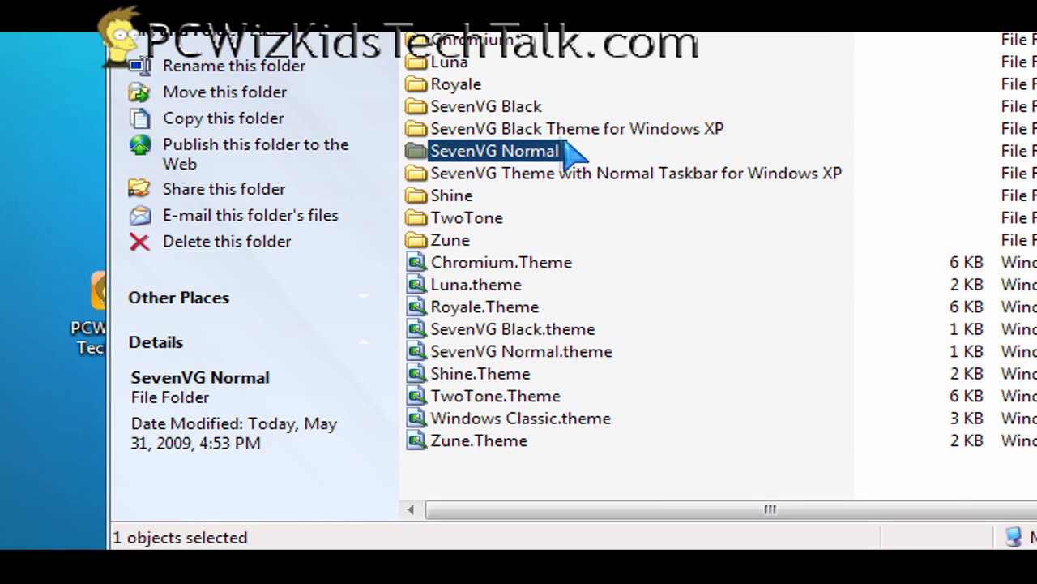
pyautogui.click(590, 179)
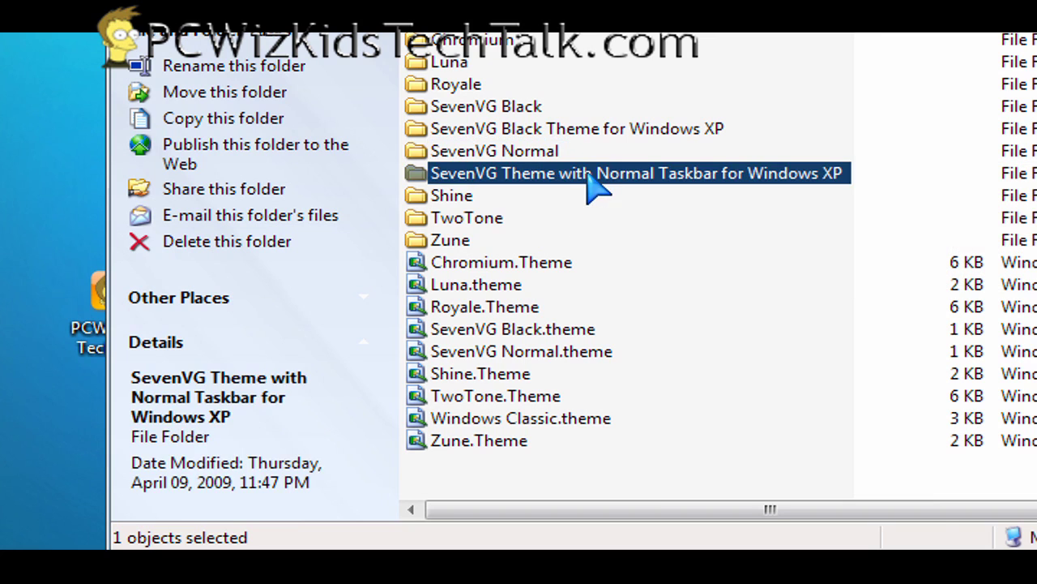
pyautogui.doubleClick(592, 180)
pyautogui.click(460, 133)
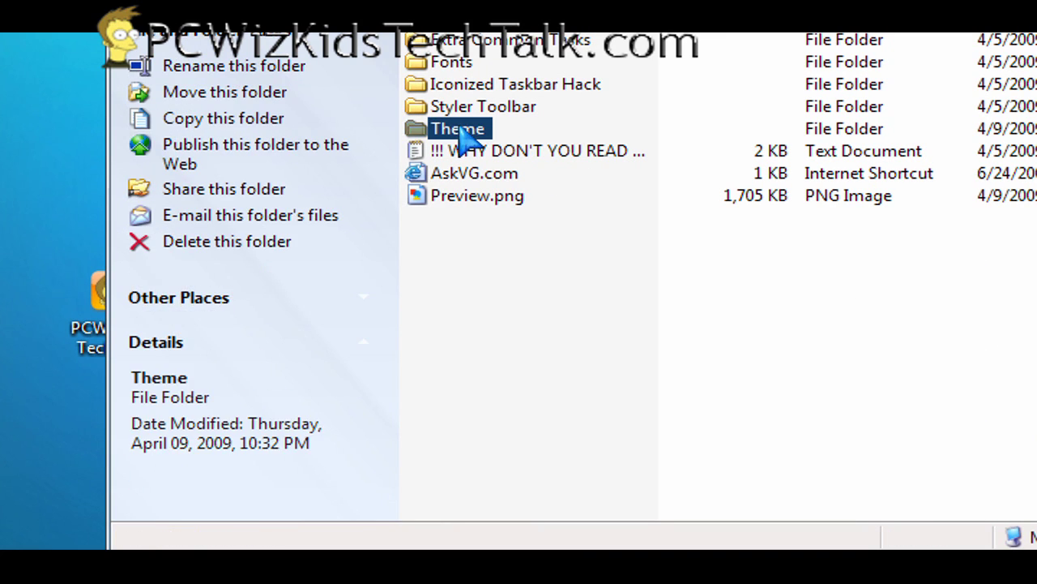
pyautogui.doubleClick(460, 132)
pyautogui.click(528, 104)
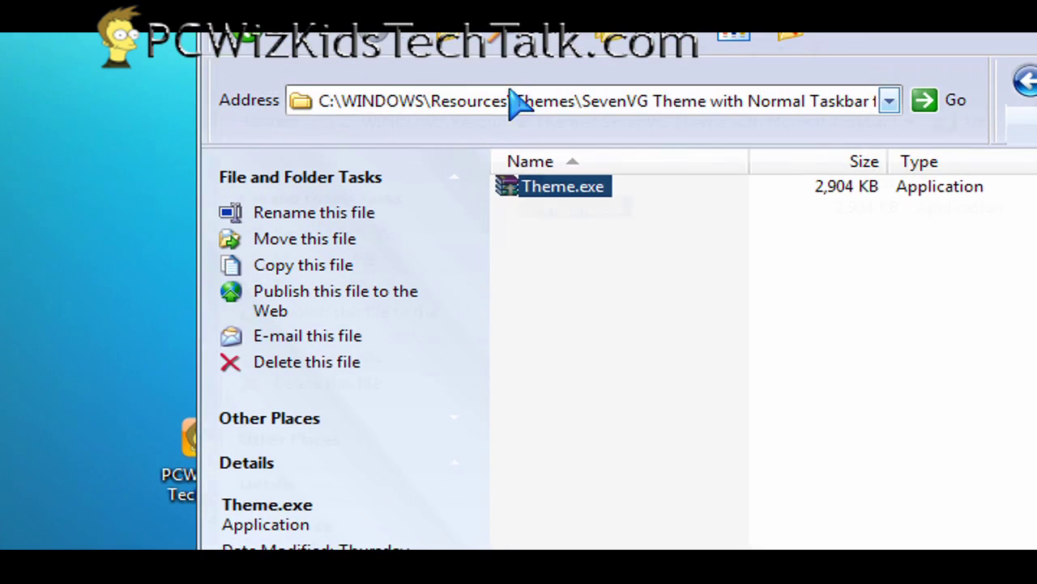
# Back in Themes, check the SevenVG folders and SevenVG Normal.theme, then minimize the window
pyautogui.click(516, 96)
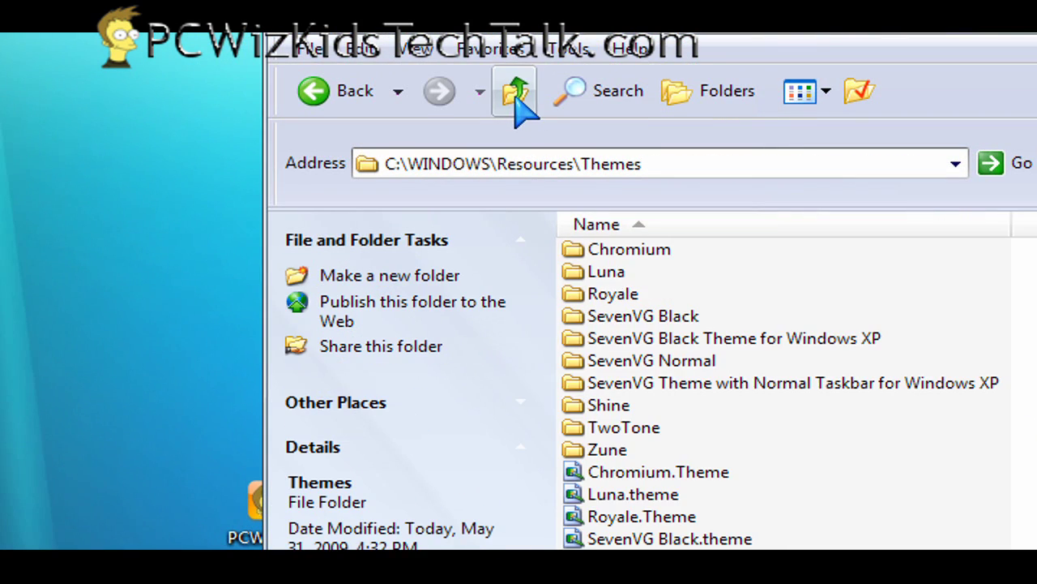
pyautogui.click(631, 342)
pyautogui.click(631, 362)
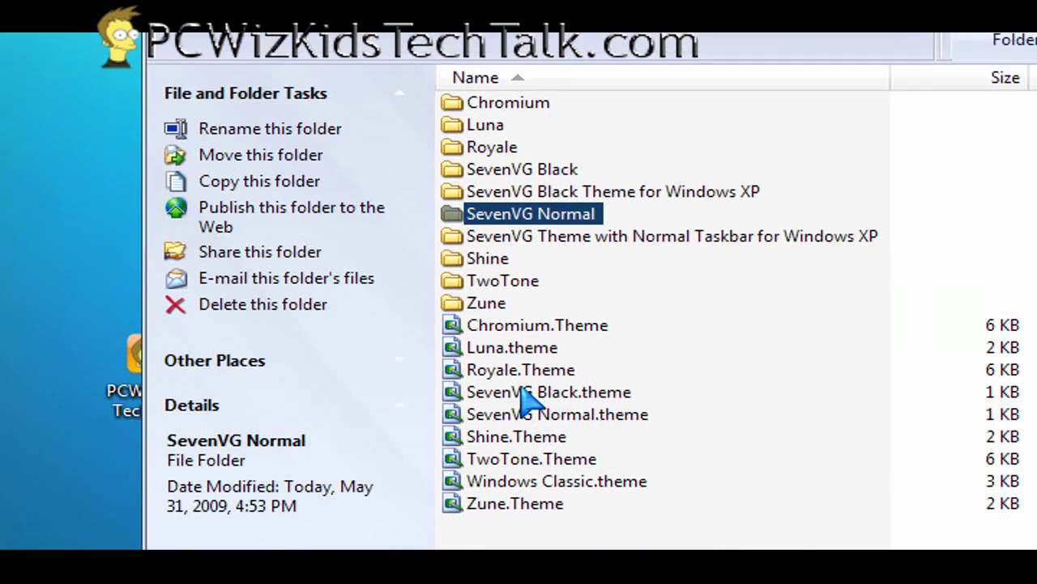
pyautogui.click(526, 397)
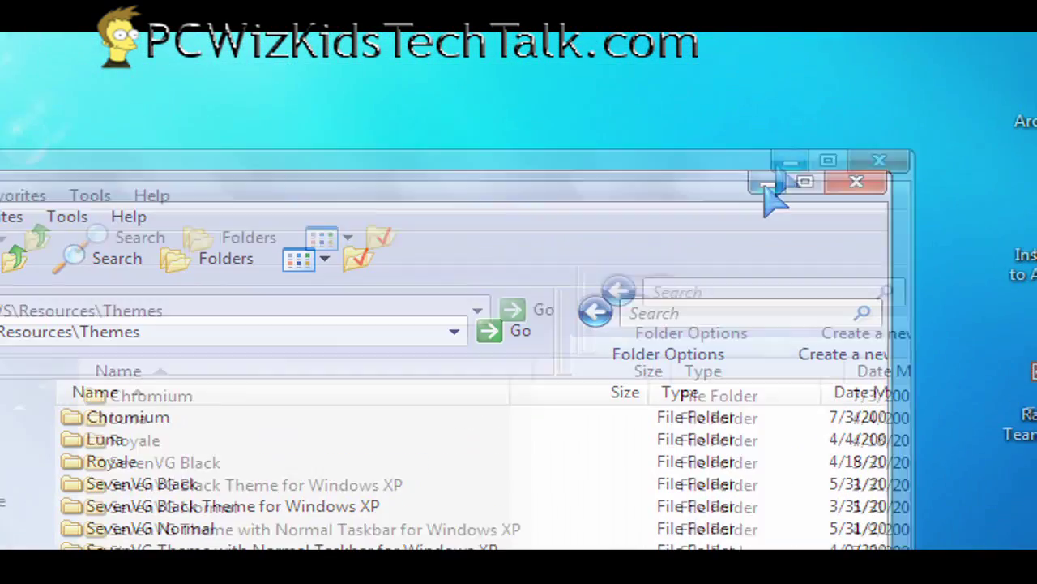
pyautogui.click(766, 185)
# Apply the SevenVG Black theme from the desktop's Display Properties
pyautogui.rightClick(281, 239)
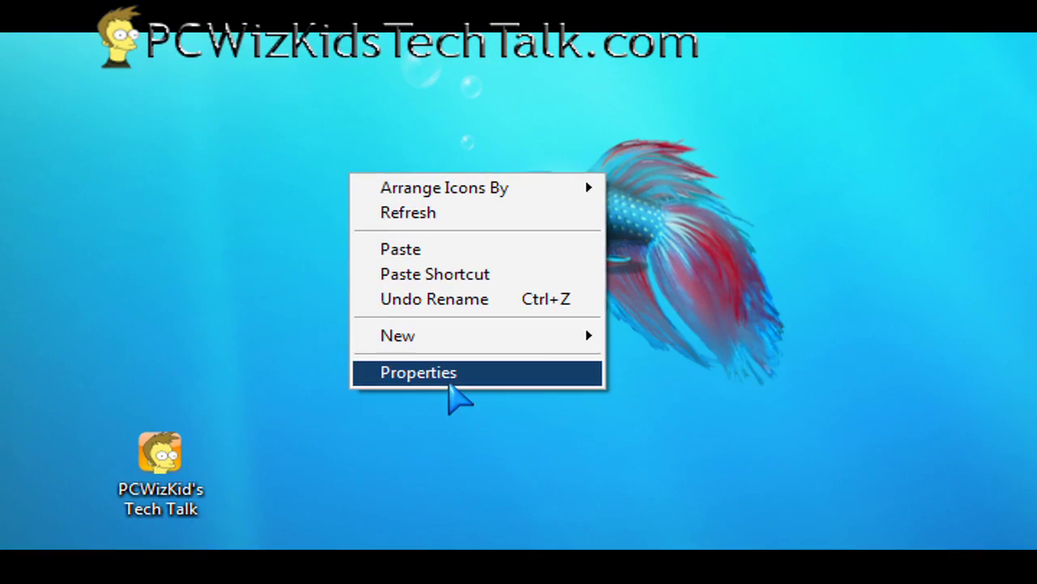
pyautogui.click(451, 382)
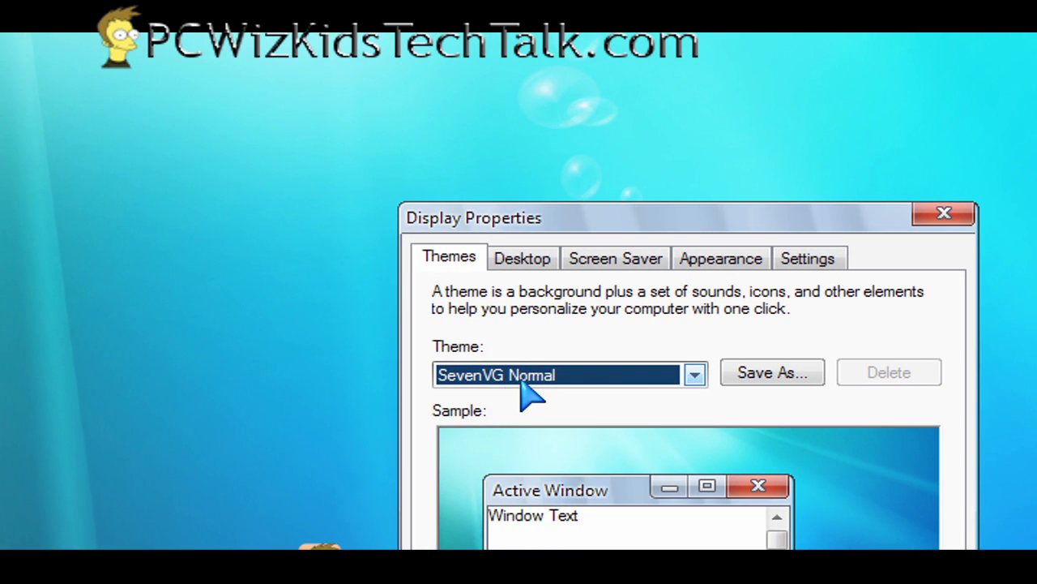
pyautogui.click(521, 381)
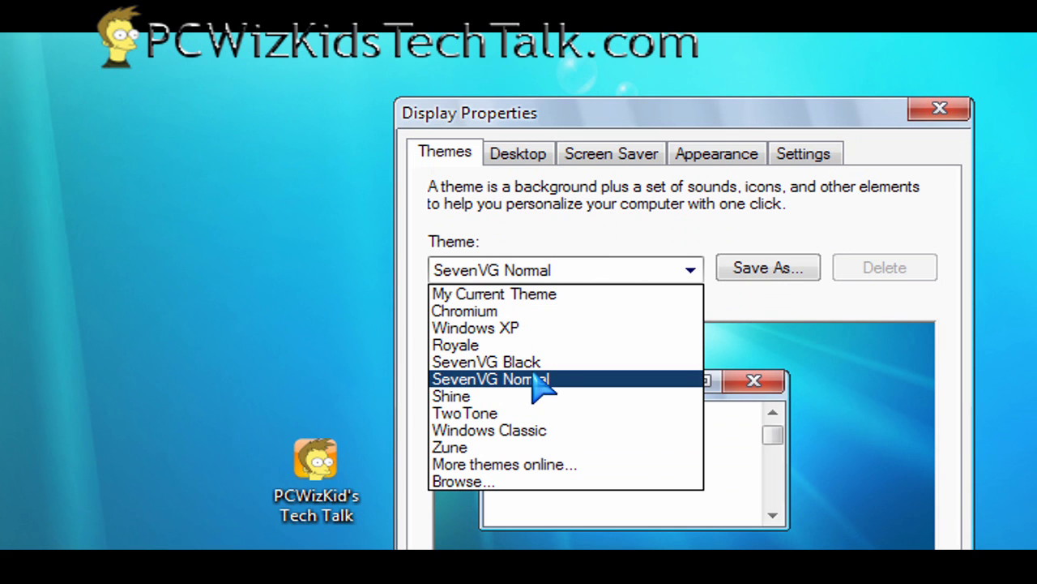
pyautogui.press('Up')
pyautogui.click(533, 367)
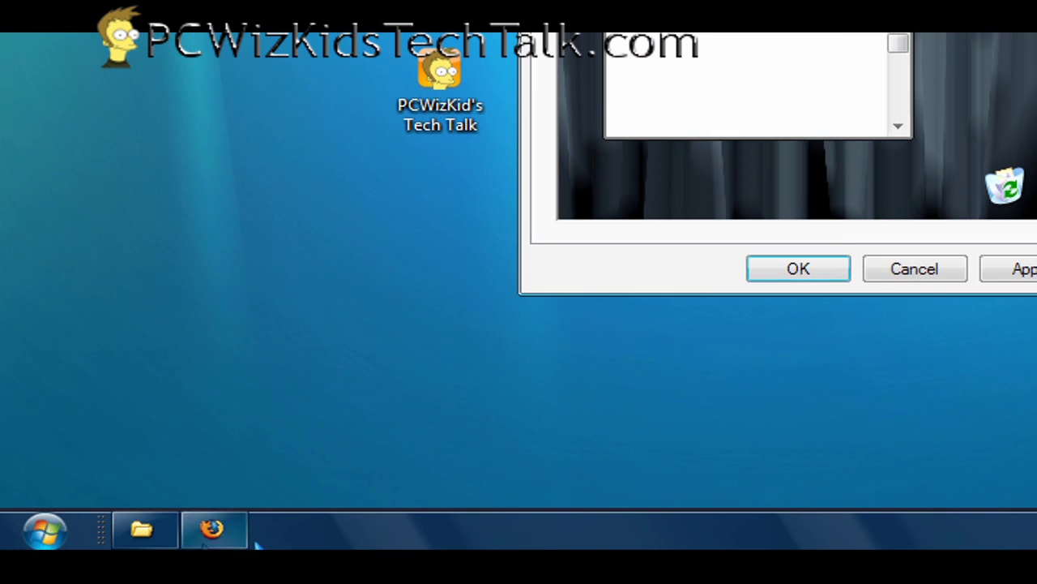
pyautogui.click(737, 273)
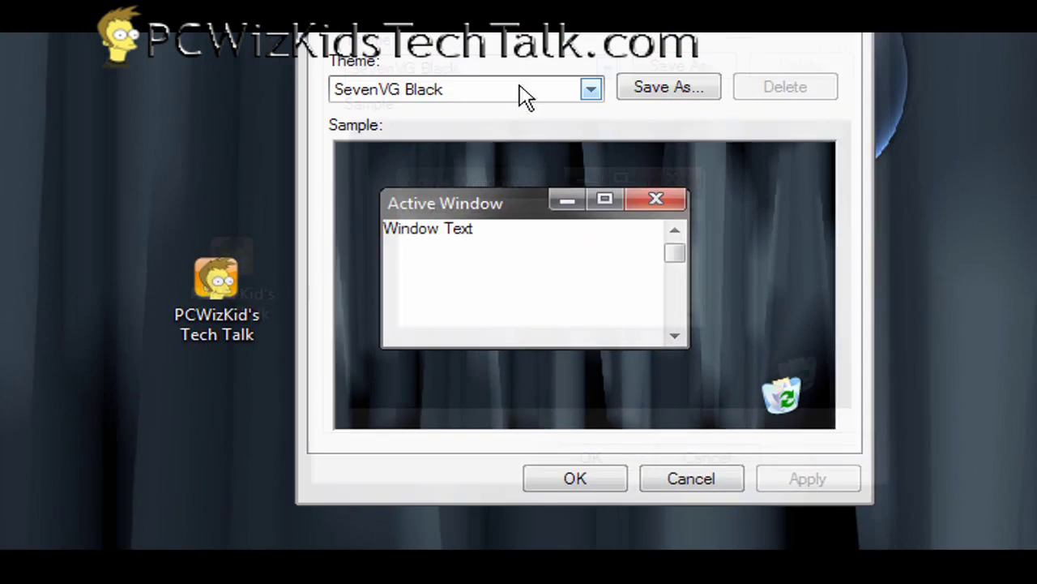
# Switch the theme to SevenVG Normal and confirm with OK
pyautogui.click(532, 95)
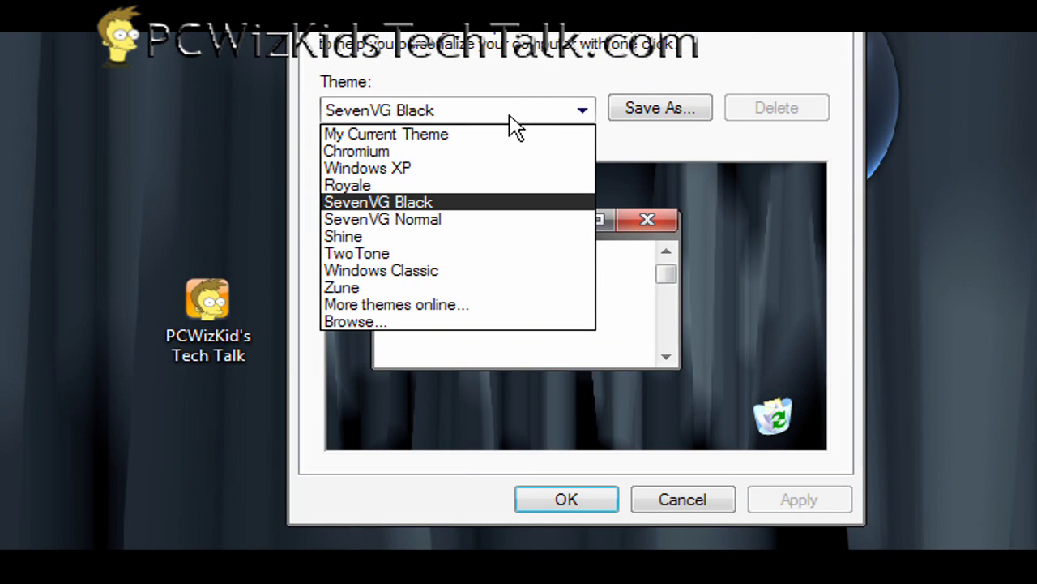
pyautogui.click(454, 235)
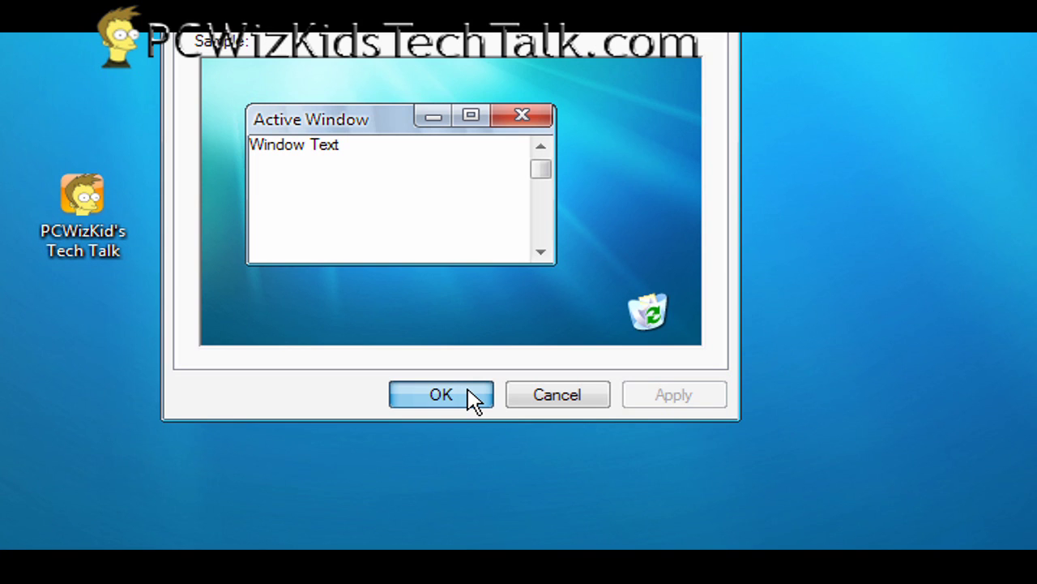
pyautogui.click(468, 396)
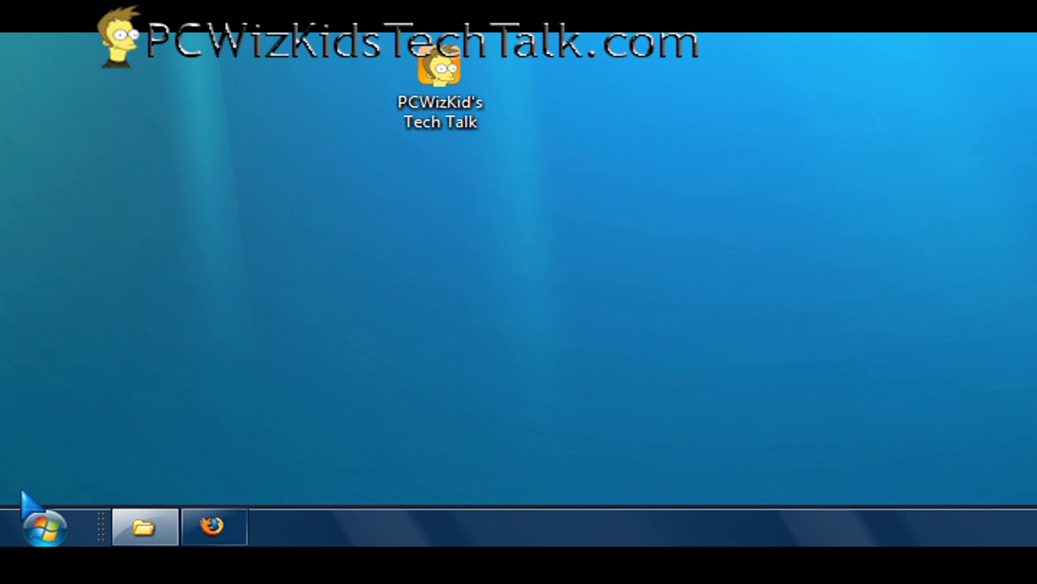
# Open the Seven-styled Start menu to view it, then close it again
pyautogui.click(45, 533)
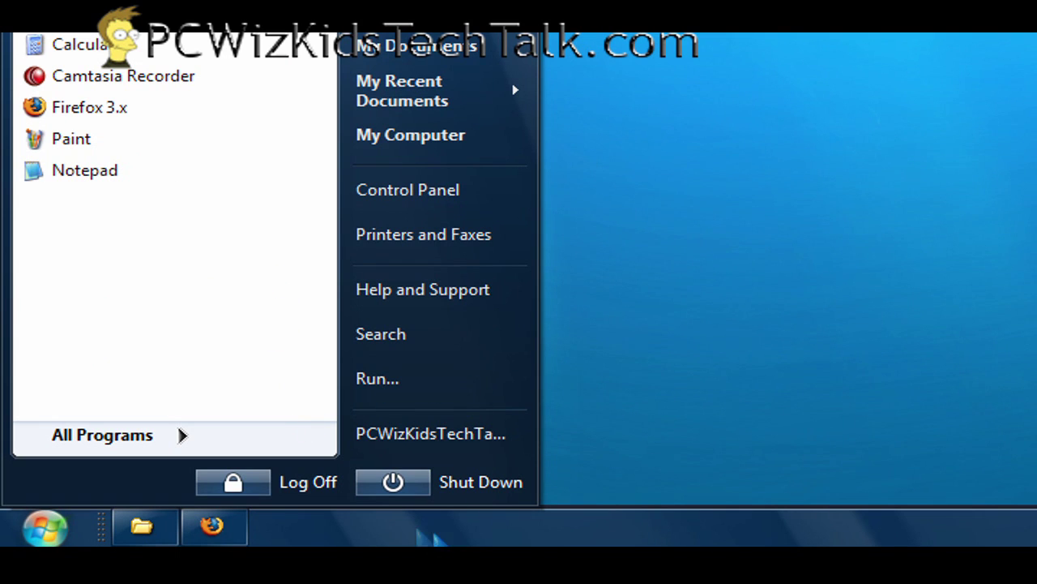
pyautogui.click(54, 528)
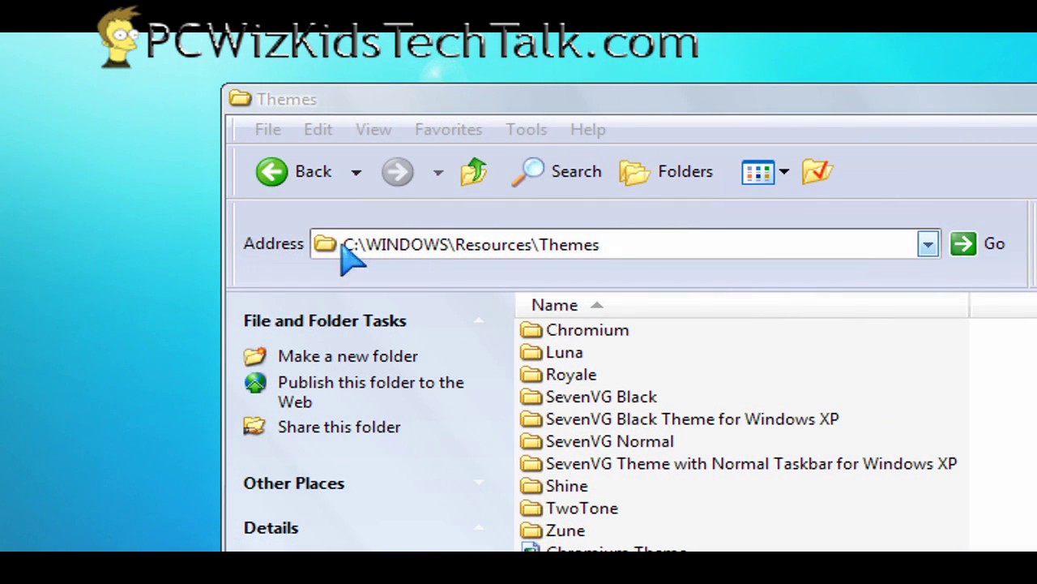
# Navigate into SevenVG Theme with Normal Taskbar for Windows XP > Iconized Taskbar Hack
pyautogui.click(347, 244)
pyautogui.doubleClick(599, 244)
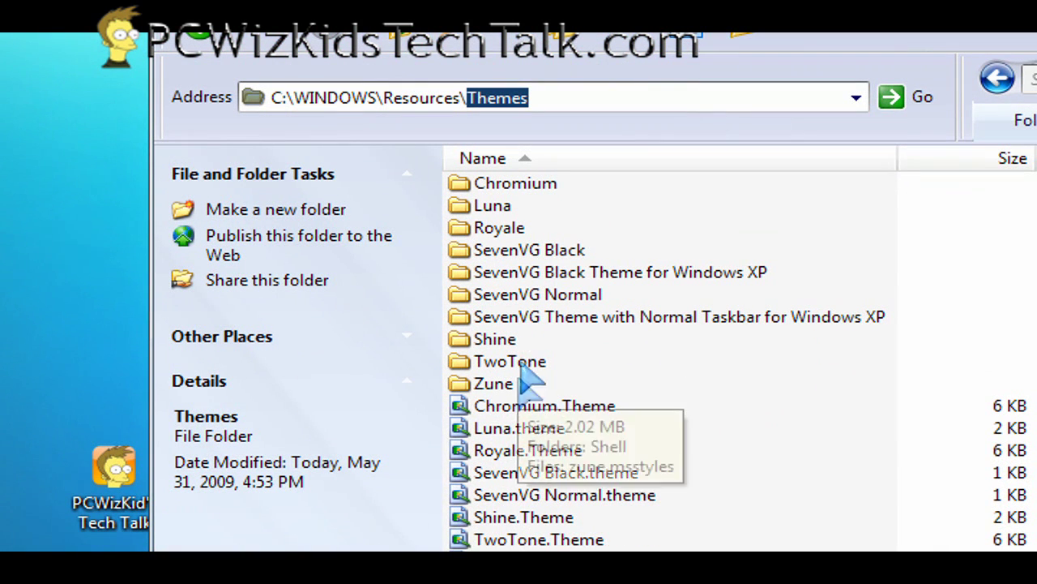
pyautogui.hotkey('ctrl', 'a')
pyautogui.click(538, 278)
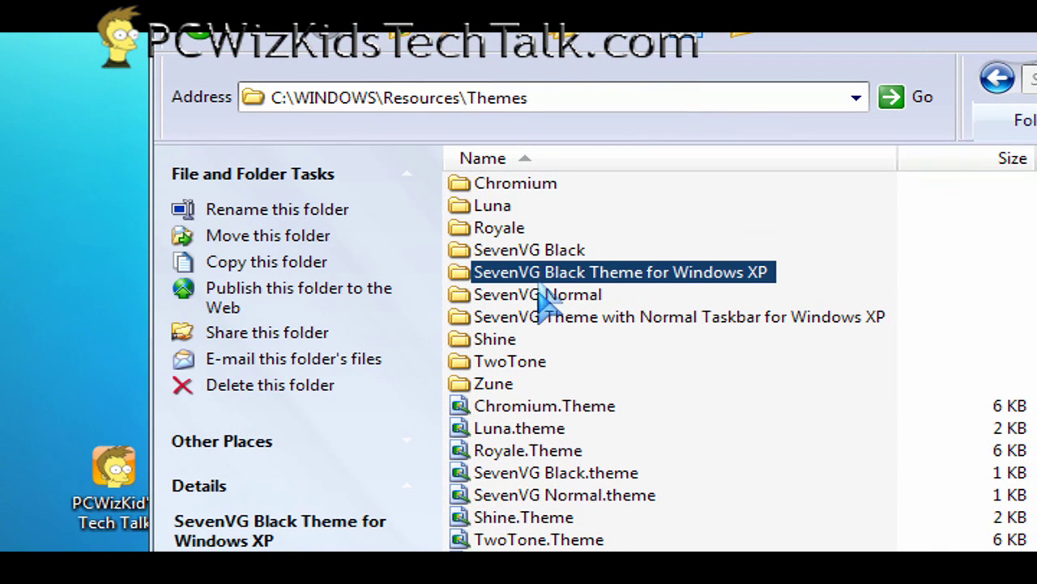
pyautogui.click(548, 317)
pyautogui.doubleClick(548, 317)
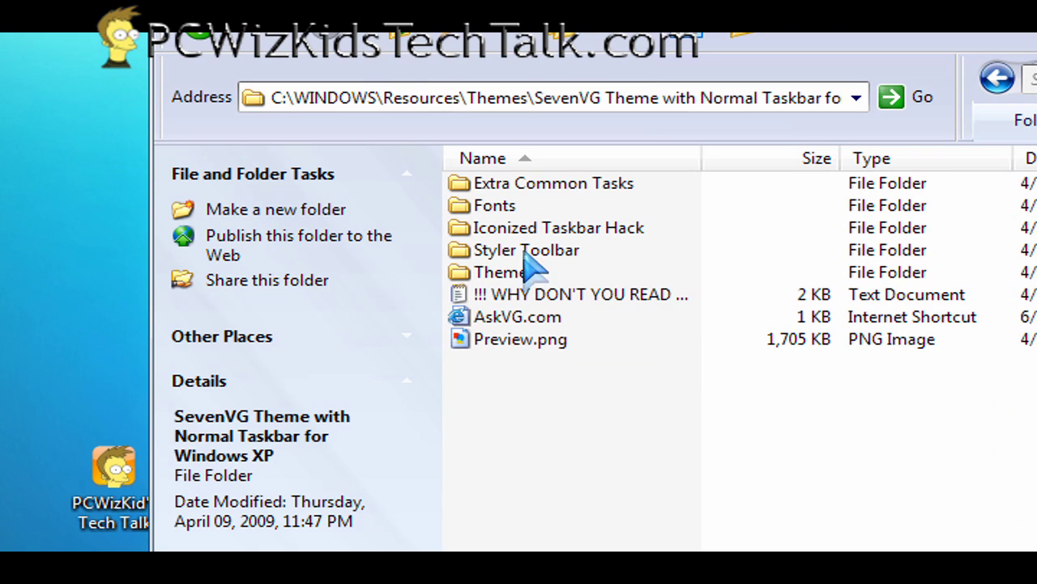
pyautogui.doubleClick(569, 235)
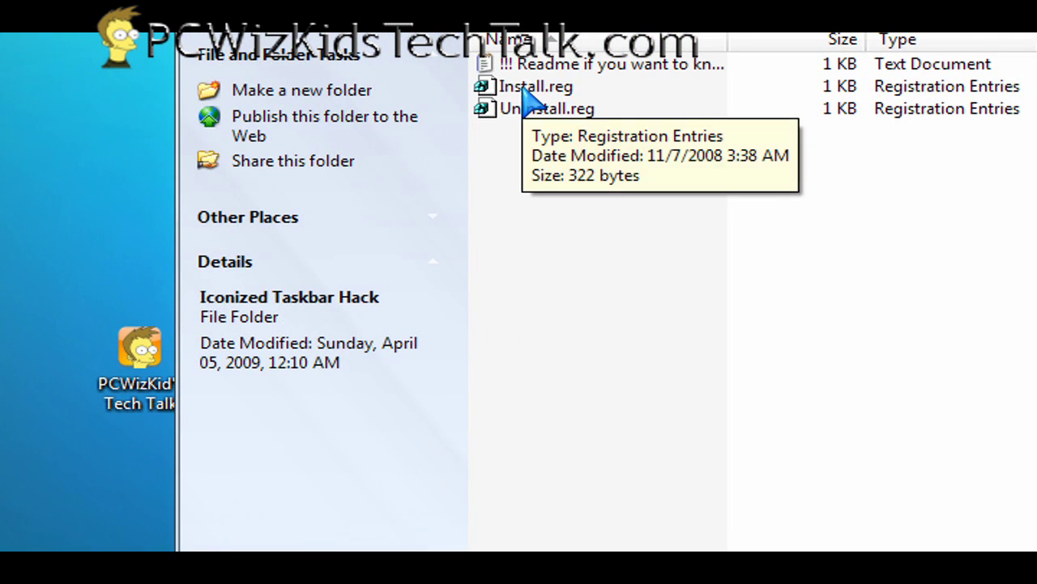
# Merge Install.reg into the registry, confirm both prompts, and go up to the parent folder
pyautogui.doubleClick(526, 89)
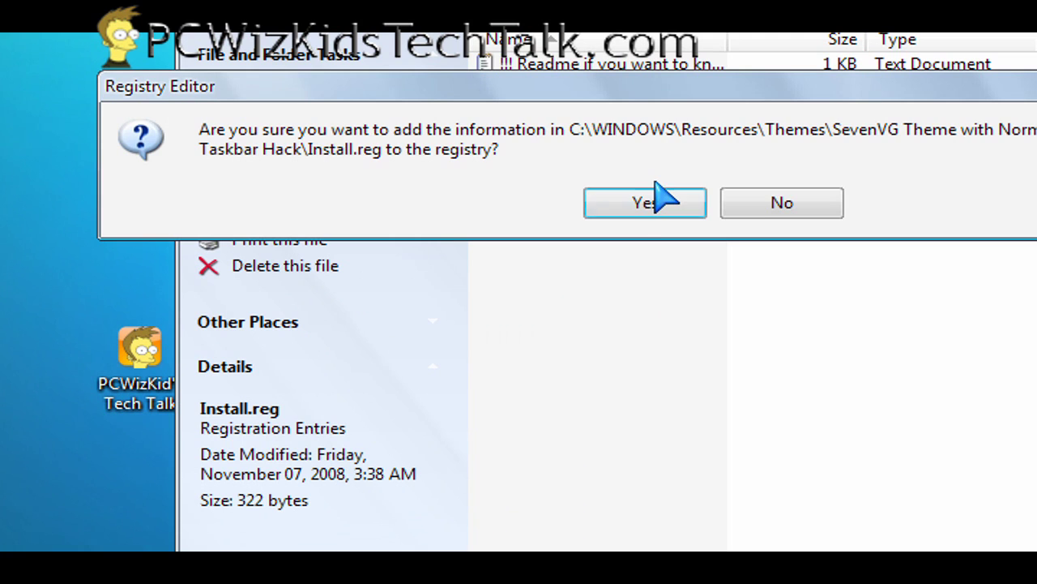
pyautogui.click(644, 214)
pyautogui.click(721, 213)
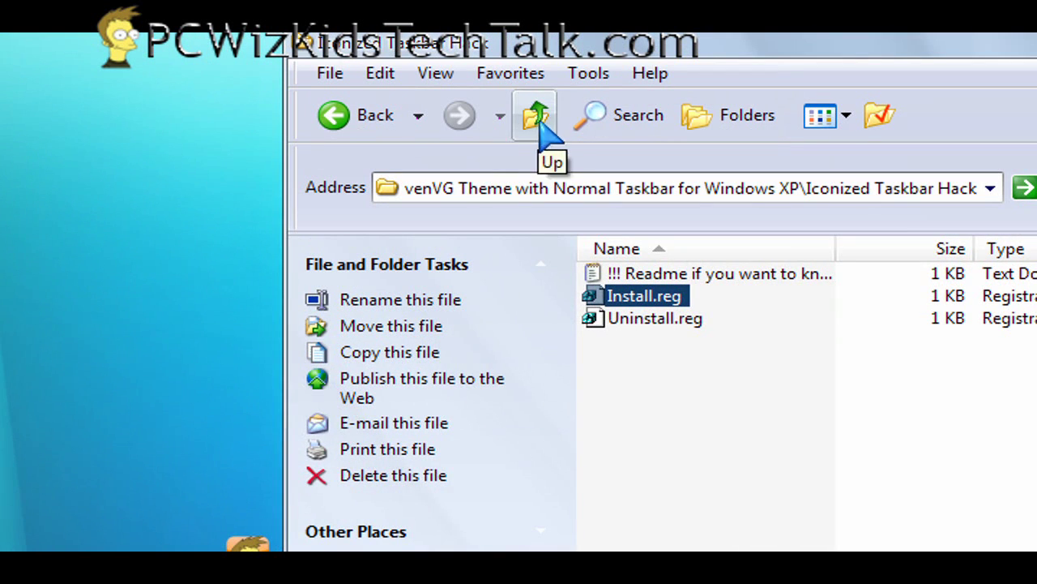
pyautogui.click(537, 115)
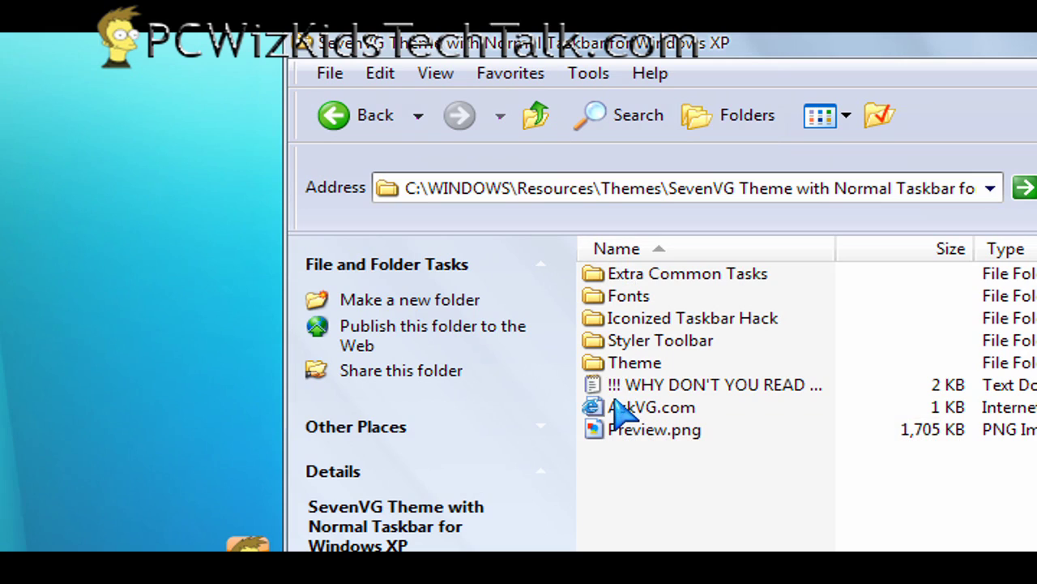
# Read the infotips for the Fonts, Iconized Taskbar Hack, Styler Toolbar and Theme subfolders
pyautogui.moveTo(631, 354)
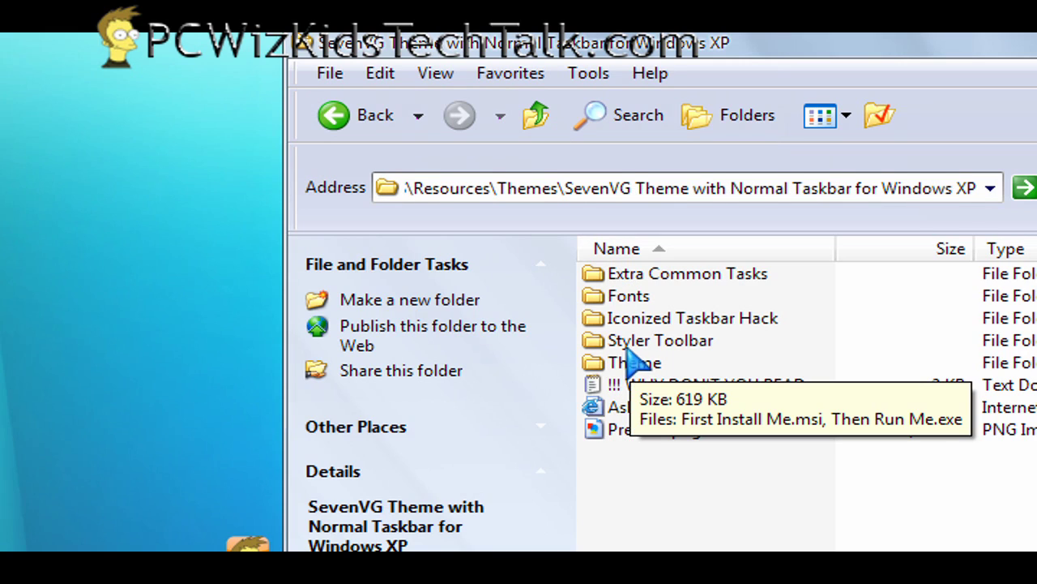